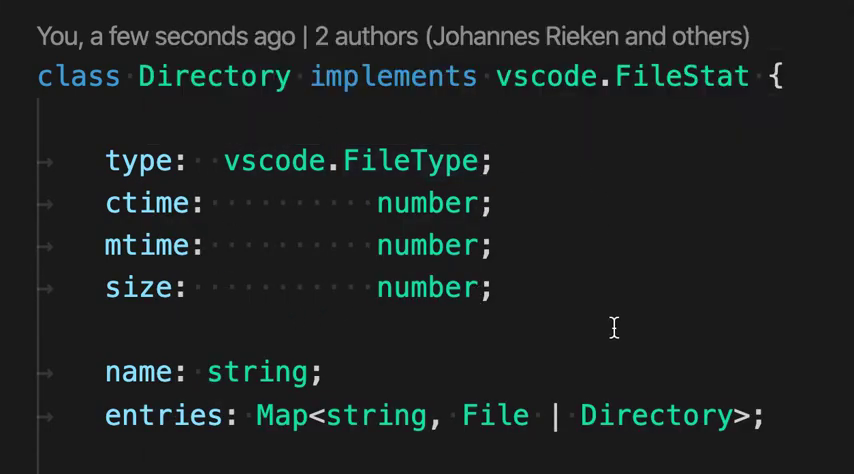
# - Box-select the vscode.FileType through size type annotations as one column
pyautogui.click(218, 165)
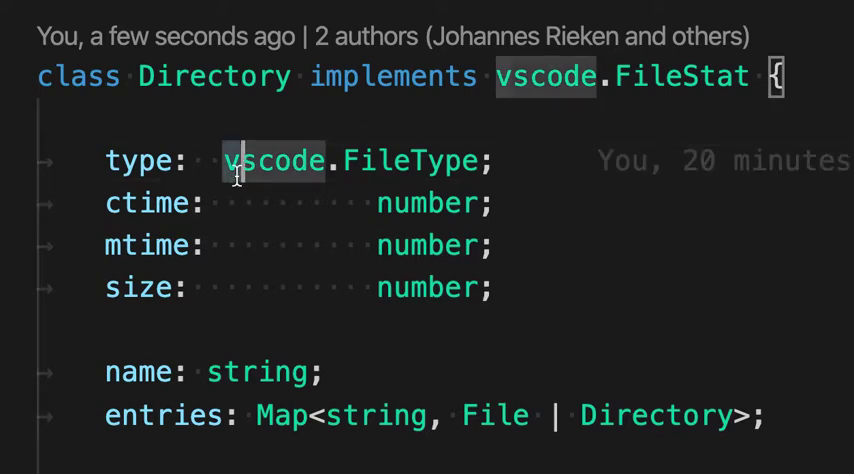
pyautogui.moveTo(238, 185)
pyautogui.mouseDown()
pyautogui.moveTo(260, 185)
pyautogui.moveTo(191, 210)
pyautogui.moveTo(271, 204)
pyautogui.moveTo(286, 213)
pyautogui.moveTo(282, 261)
pyautogui.moveTo(245, 180)
pyautogui.moveTo(274, 228)
pyautogui.moveTo(280, 284)
pyautogui.moveTo(330, 322)
pyautogui.moveTo(293, 242)
pyautogui.moveTo(293, 222)
pyautogui.moveTo(282, 289)
pyautogui.moveTo(263, 253)
pyautogui.moveTo(297, 276)
pyautogui.moveTo(293, 243)
pyautogui.moveTo(406, 259)
pyautogui.moveTo(345, 282)
pyautogui.moveTo(183, 263)
pyautogui.moveTo(117, 287)
pyautogui.moveTo(351, 238)
pyautogui.moveTo(343, 191)
pyautogui.moveTo(435, 267)
pyautogui.moveTo(478, 289)
pyautogui.mouseUp()
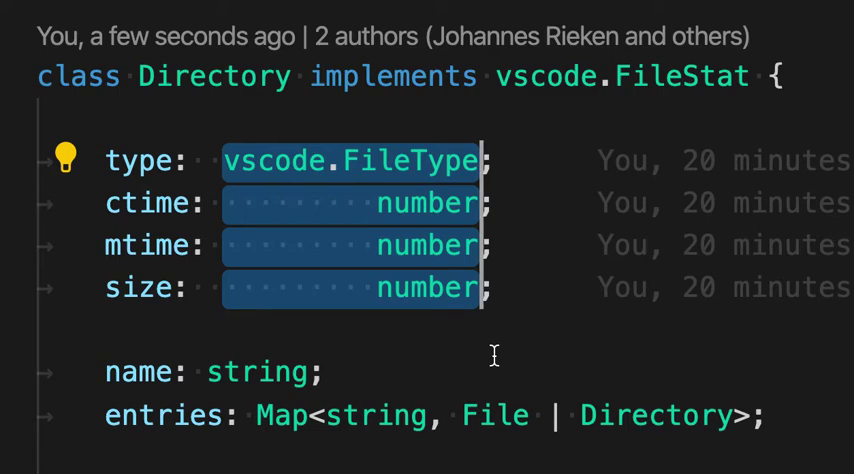
pyautogui.write('any;')
# - Set type, ctime, mtime and size to 'any' and save the file
pyautogui.press('Escape')
pyautogui.click(452, 382)
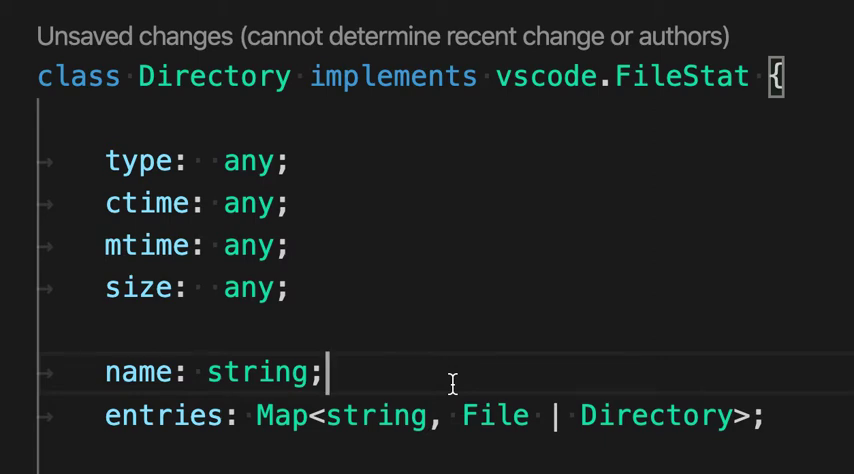
pyautogui.hotkey('ctrl', 's')
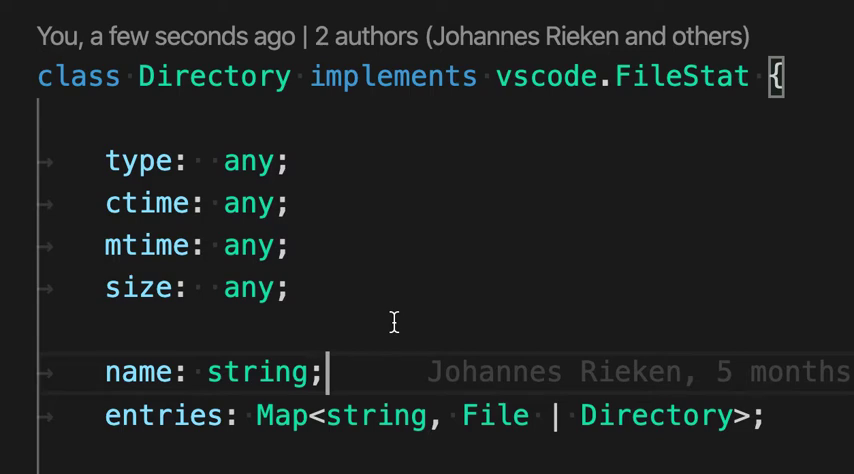
pyautogui.click(105, 165)
# - Place cursors at the start of the type, ctime, mtime and size lines for the 'file' prefix
pyautogui.moveTo(105, 165)
pyautogui.mouseDown()
pyautogui.moveTo(86, 193)
pyautogui.moveTo(105, 227)
pyautogui.moveTo(99, 282)
pyautogui.moveTo(84, 268)
pyautogui.moveTo(103, 276)
pyautogui.moveTo(91, 286)
pyautogui.moveTo(137, 272)
pyautogui.moveTo(105, 270)
pyautogui.mouseUp()
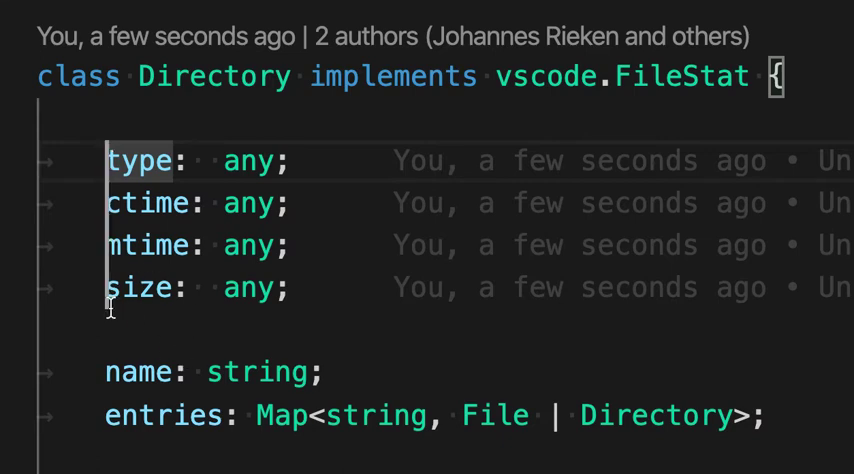
pyautogui.write('file')
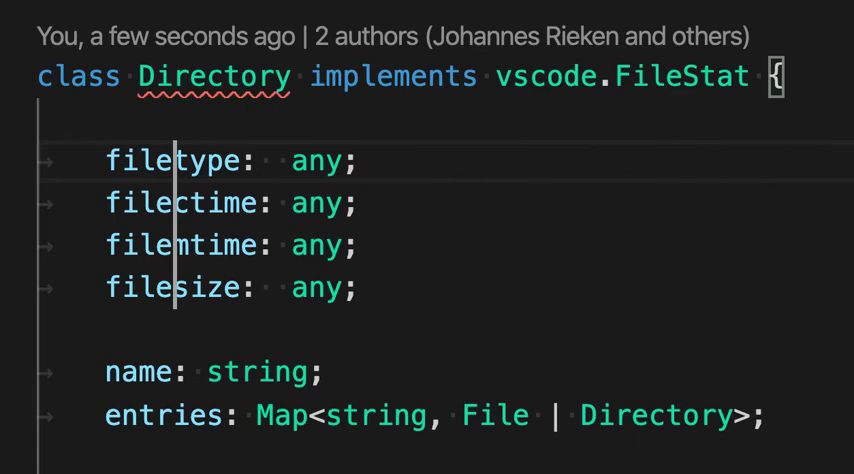
# - Return to one cursor at the end of filesize and save the renamed fields
pyautogui.press('Escape')
pyautogui.click(507, 268)
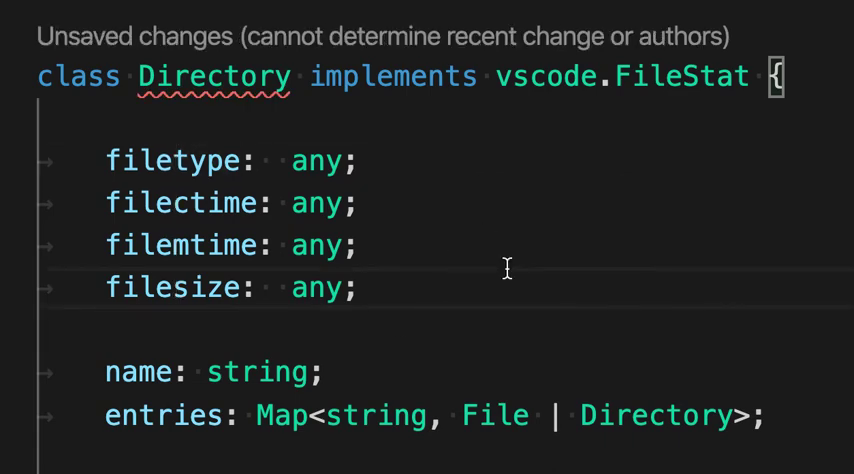
pyautogui.hotkey('ctrl', 's')
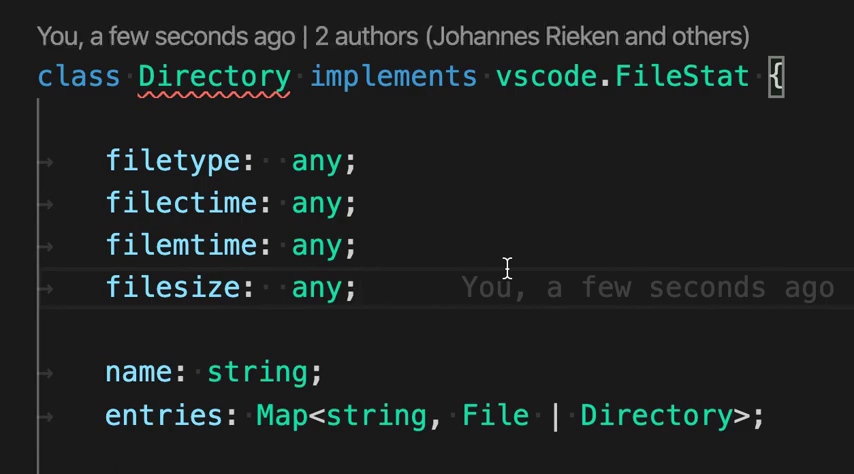